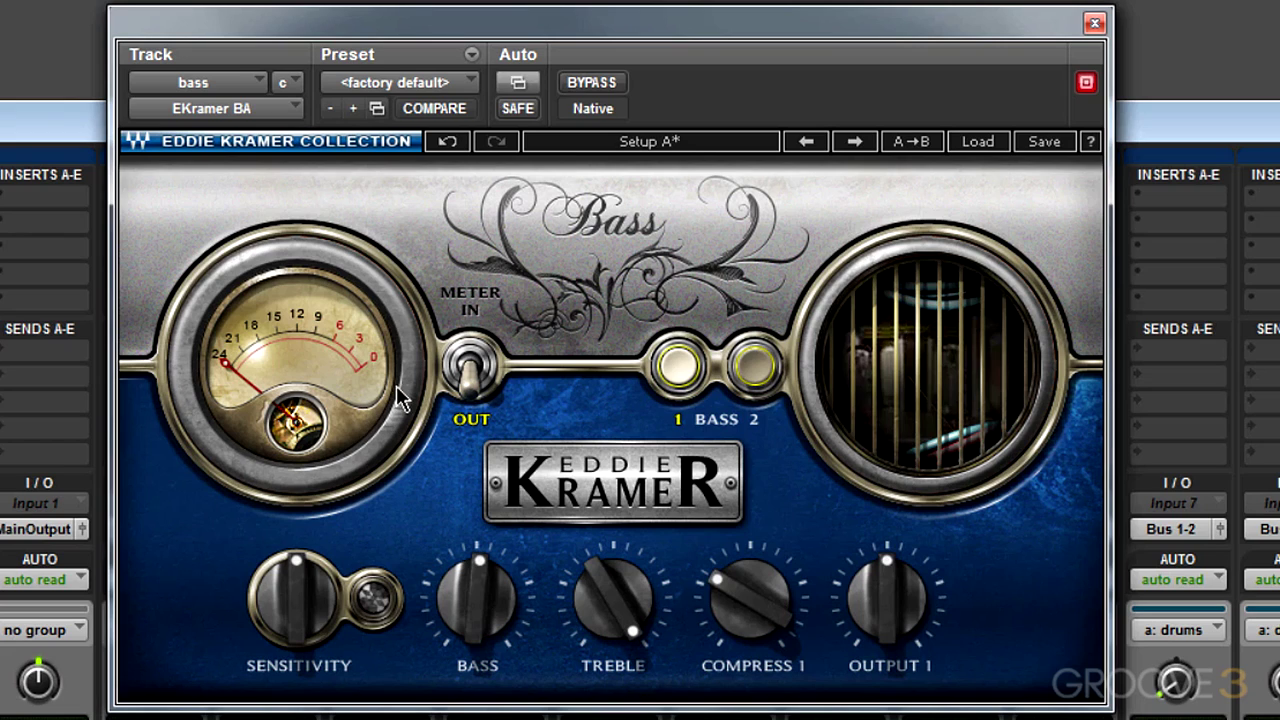
Switch the plugin meter between input and output level, leaving it on output.
{"action": "left_click", "coordinate": [470, 366]}
{"action": "left_click", "coordinate": [470, 366]}
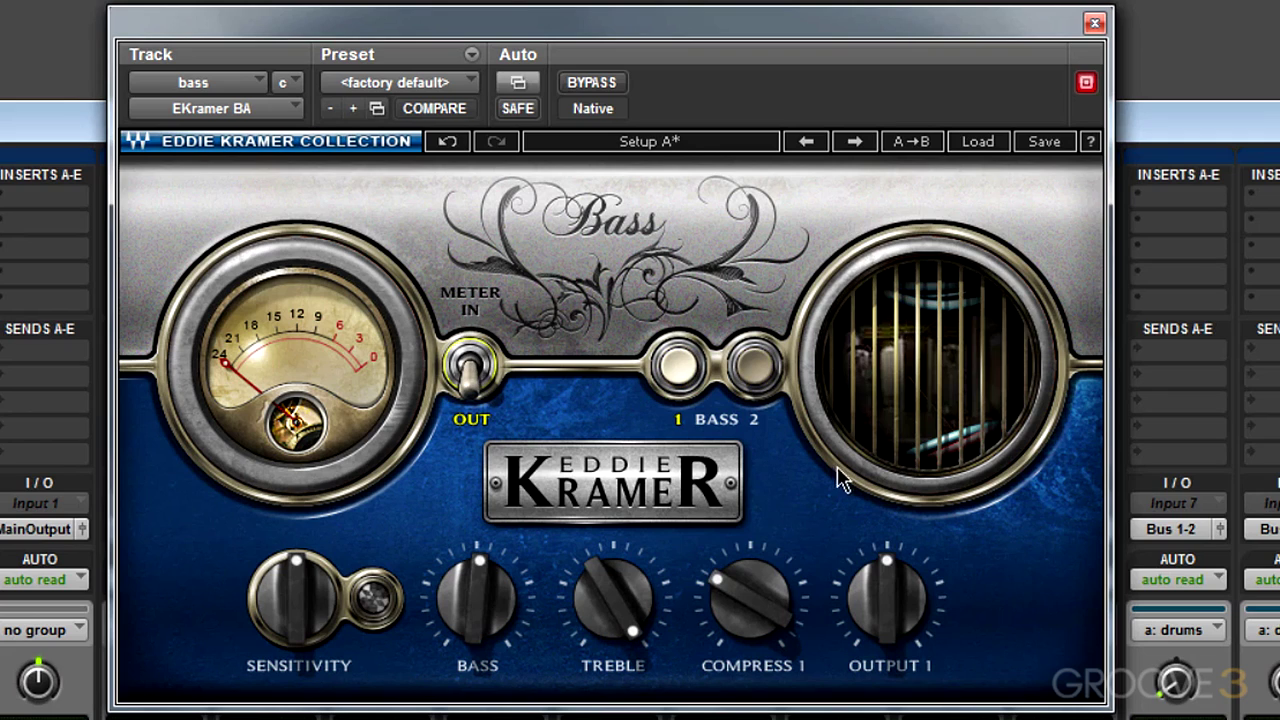
{"action": "mouse_move", "coordinate": [881, 600]}
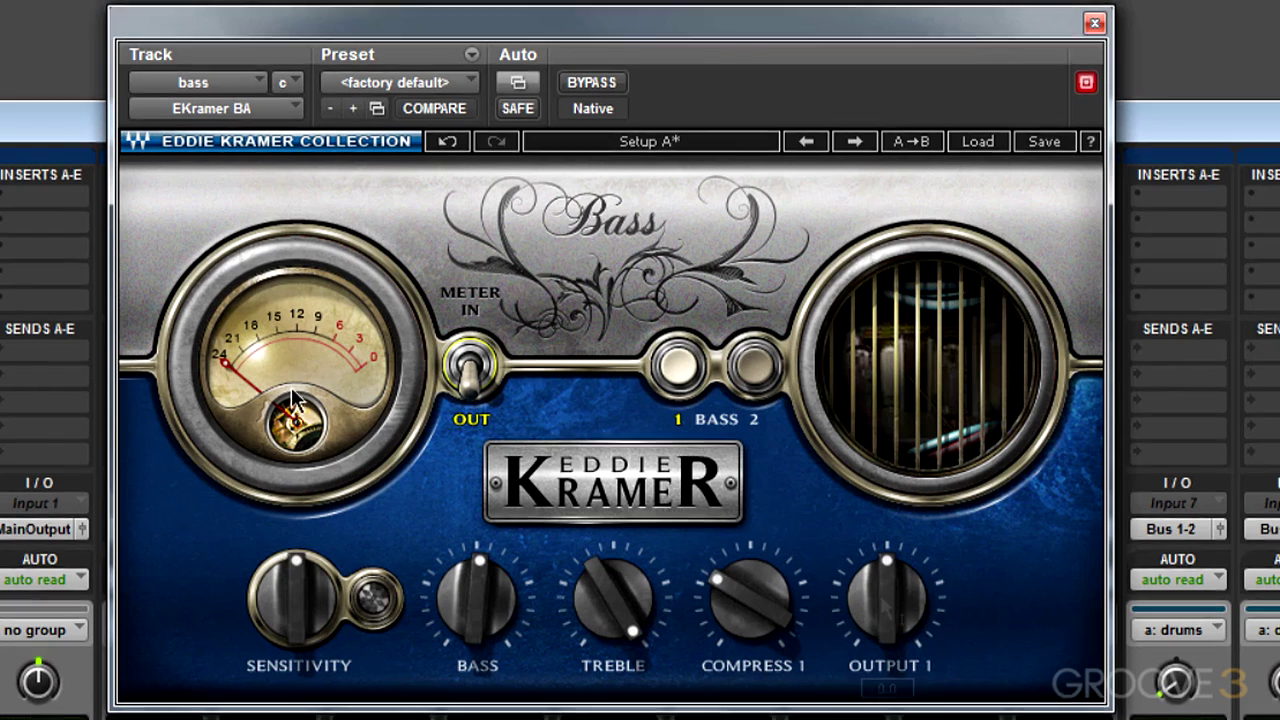
{"action": "left_click", "coordinate": [467, 352]}
{"action": "left_click", "coordinate": [467, 352]}
Compare the Bass 2 and Bass 1 voicings and boost the Bass amount to about 79.
{"action": "left_click", "coordinate": [758, 368]}
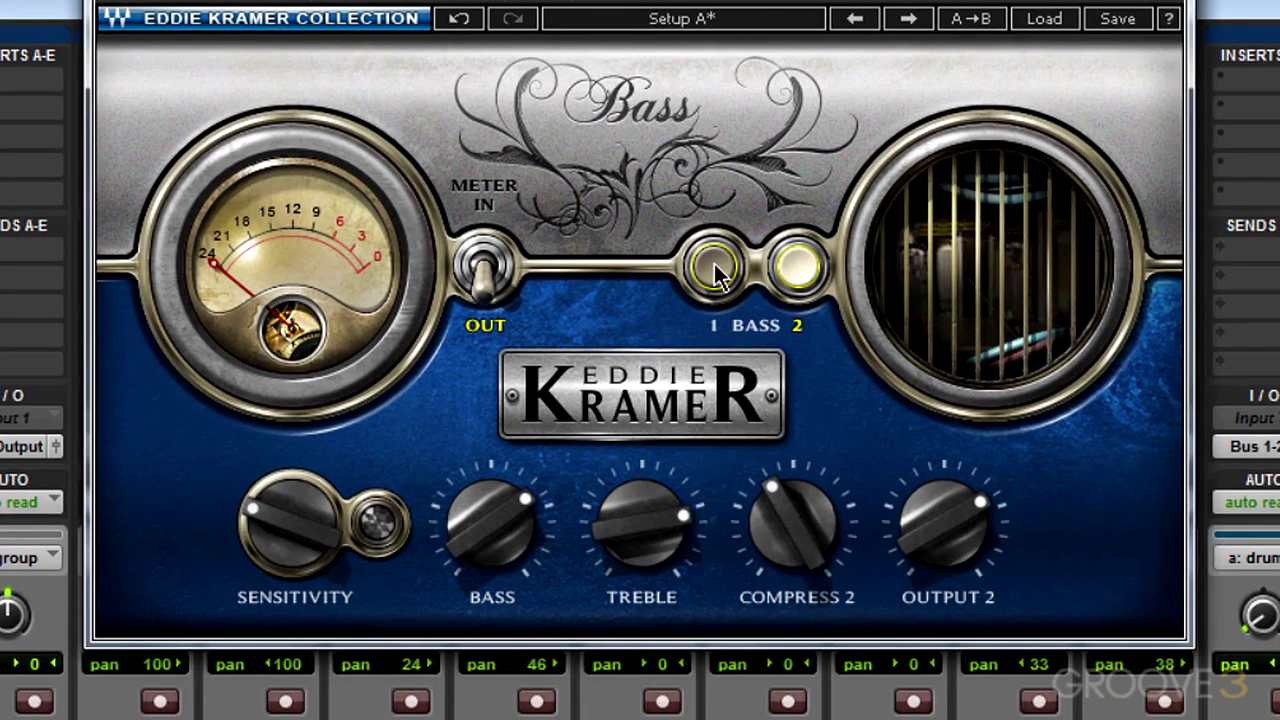
{"action": "left_click", "coordinate": [713, 268]}
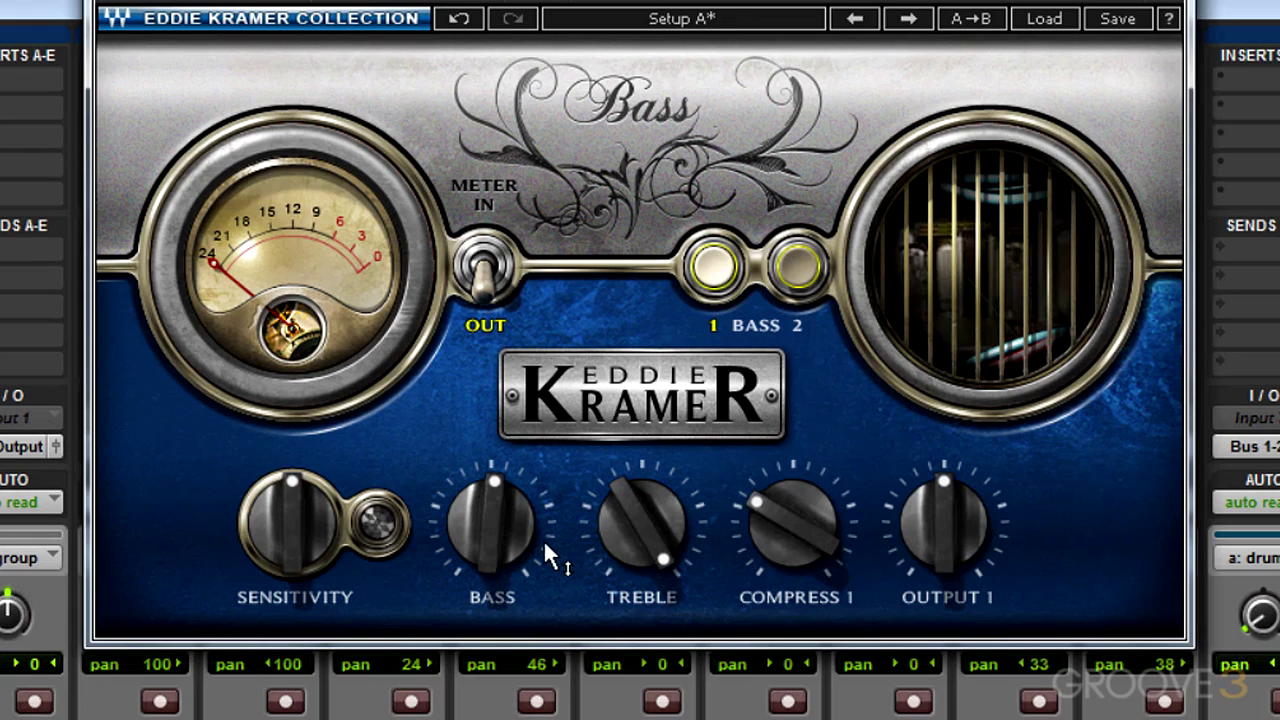
{"action": "left_click_drag", "start_coordinate": [497, 542], "coordinate": [535, 555]}
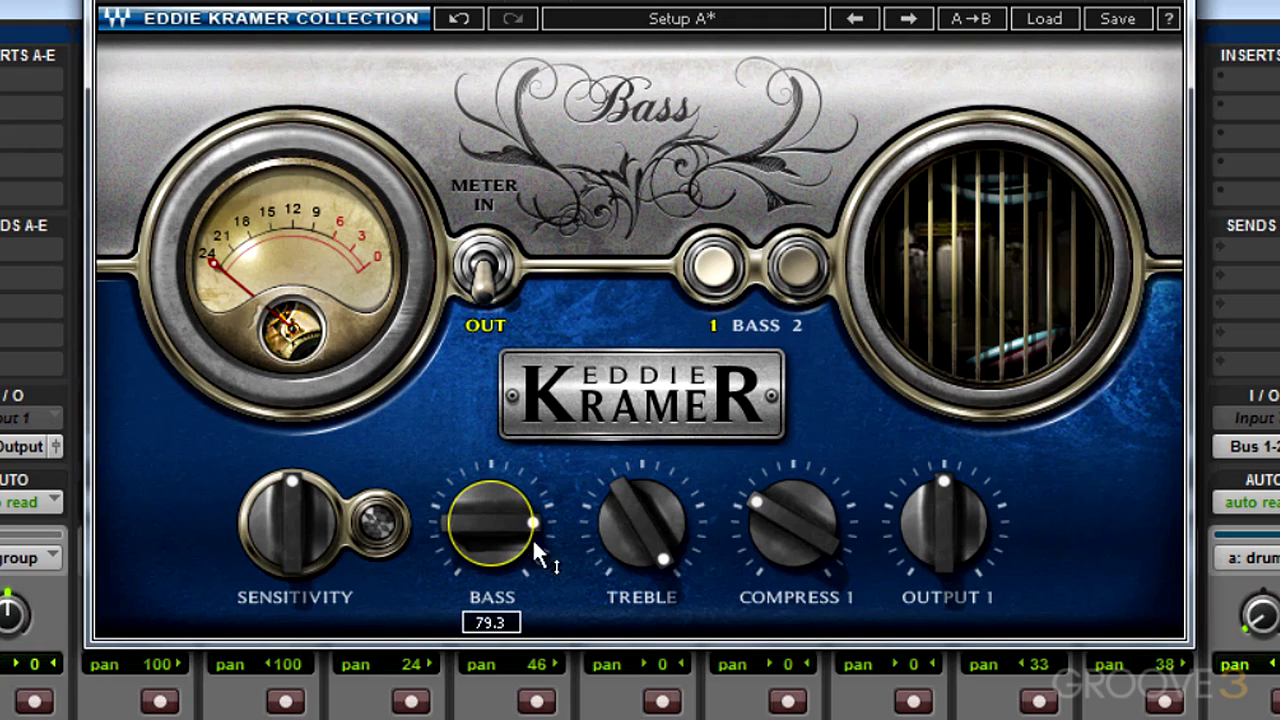
{"action": "left_click", "coordinate": [797, 266]}
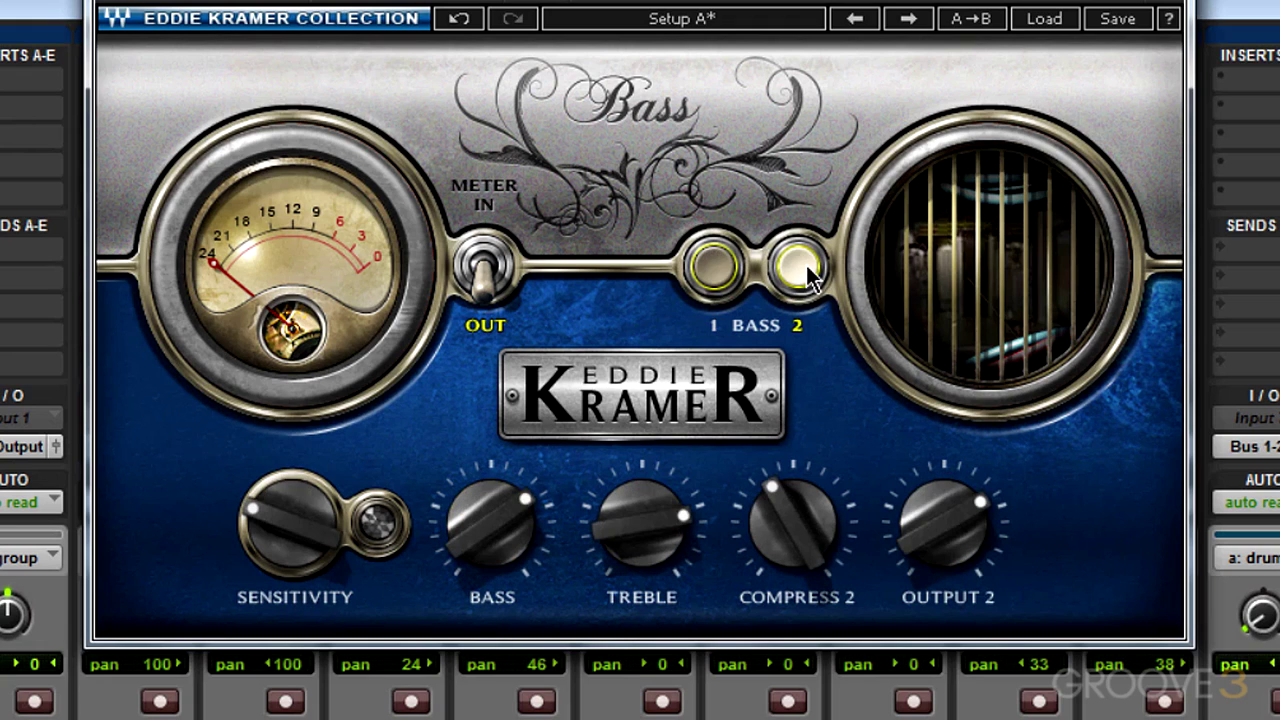
{"action": "left_click", "coordinate": [714, 268]}
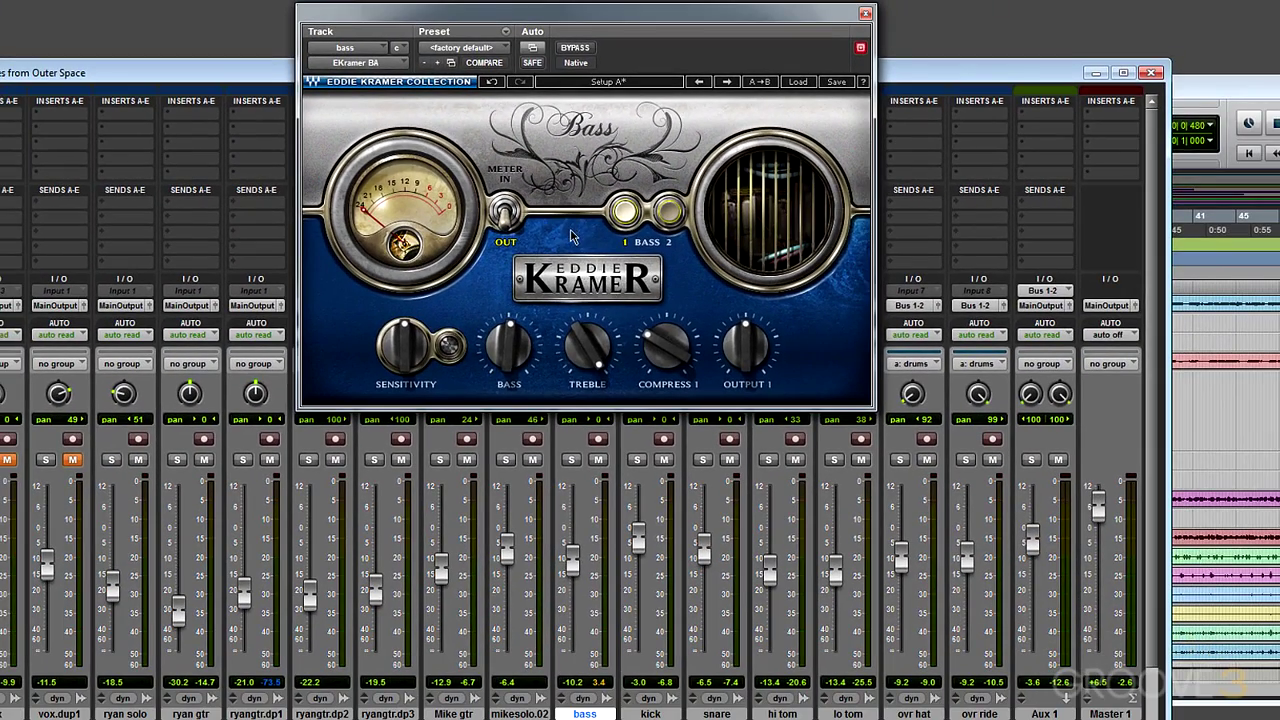
Solo the bass track, A/B the plugin with bypass, and compare Bass 2 against Bass 1.
{"action": "left_click", "coordinate": [571, 461]}
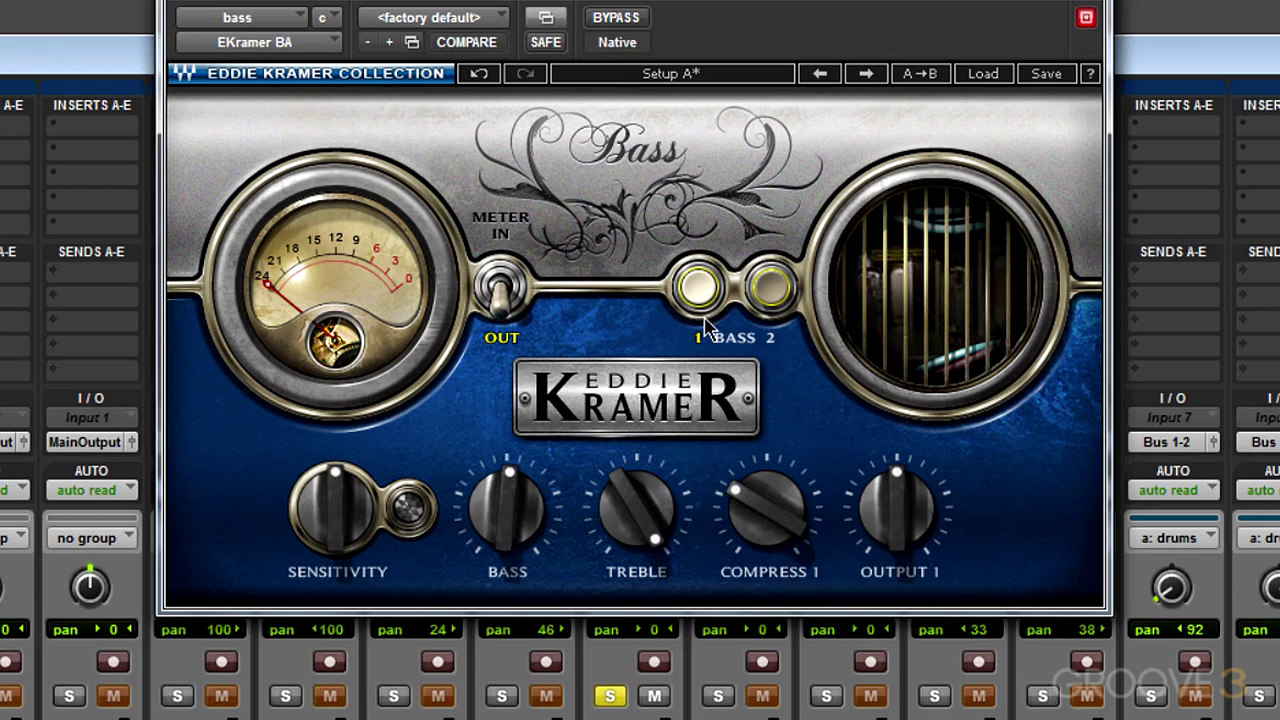
{"action": "left_click", "coordinate": [616, 19]}
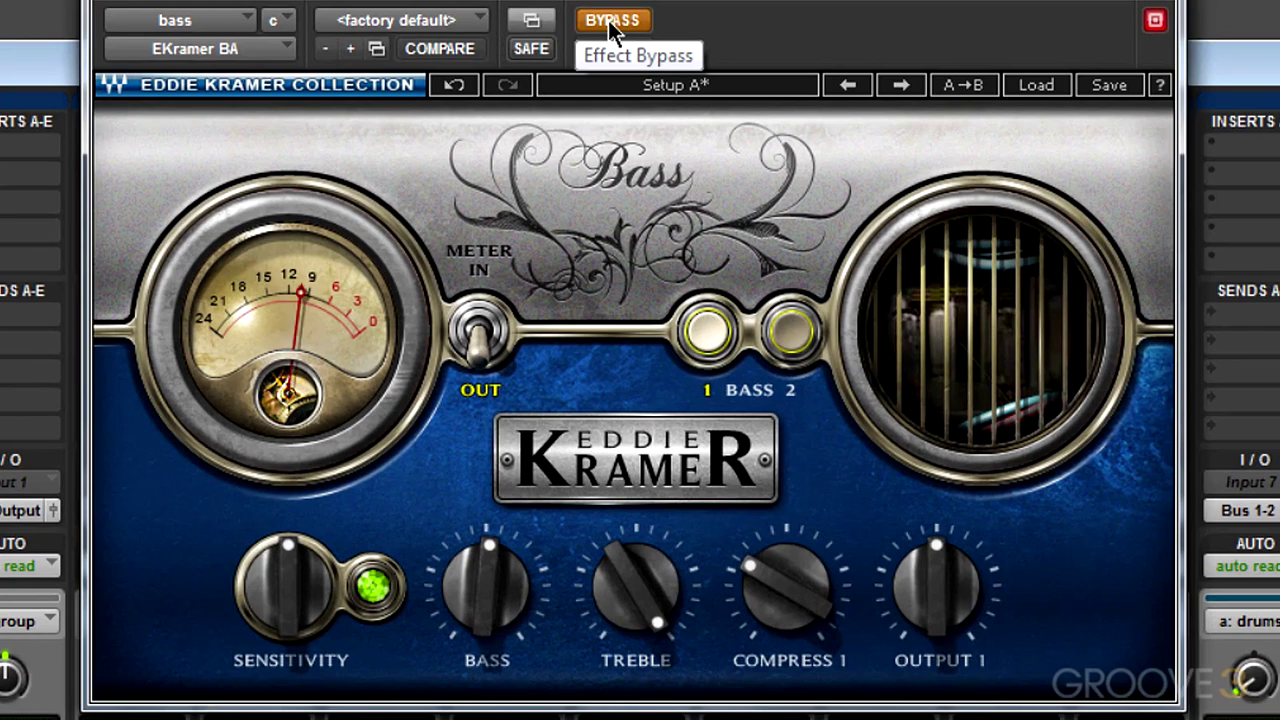
{"action": "left_click", "coordinate": [610, 20]}
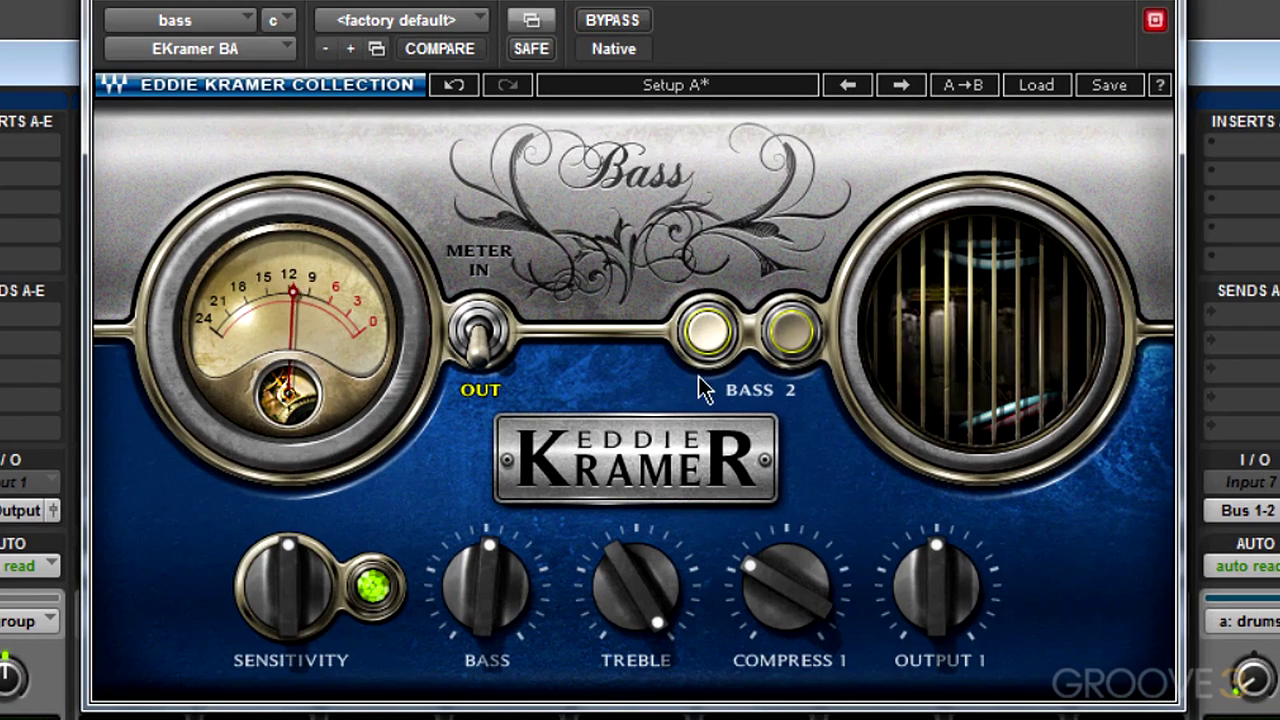
{"action": "left_click", "coordinate": [788, 337]}
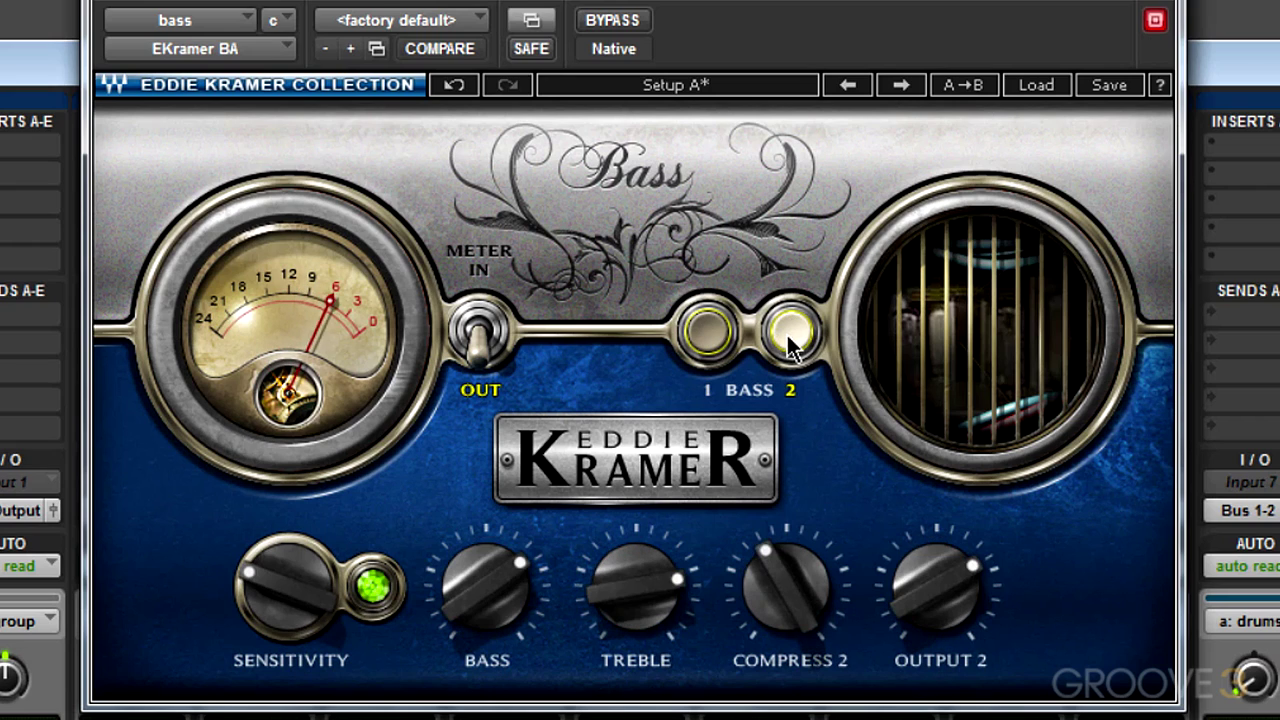
{"action": "left_click", "coordinate": [699, 345]}
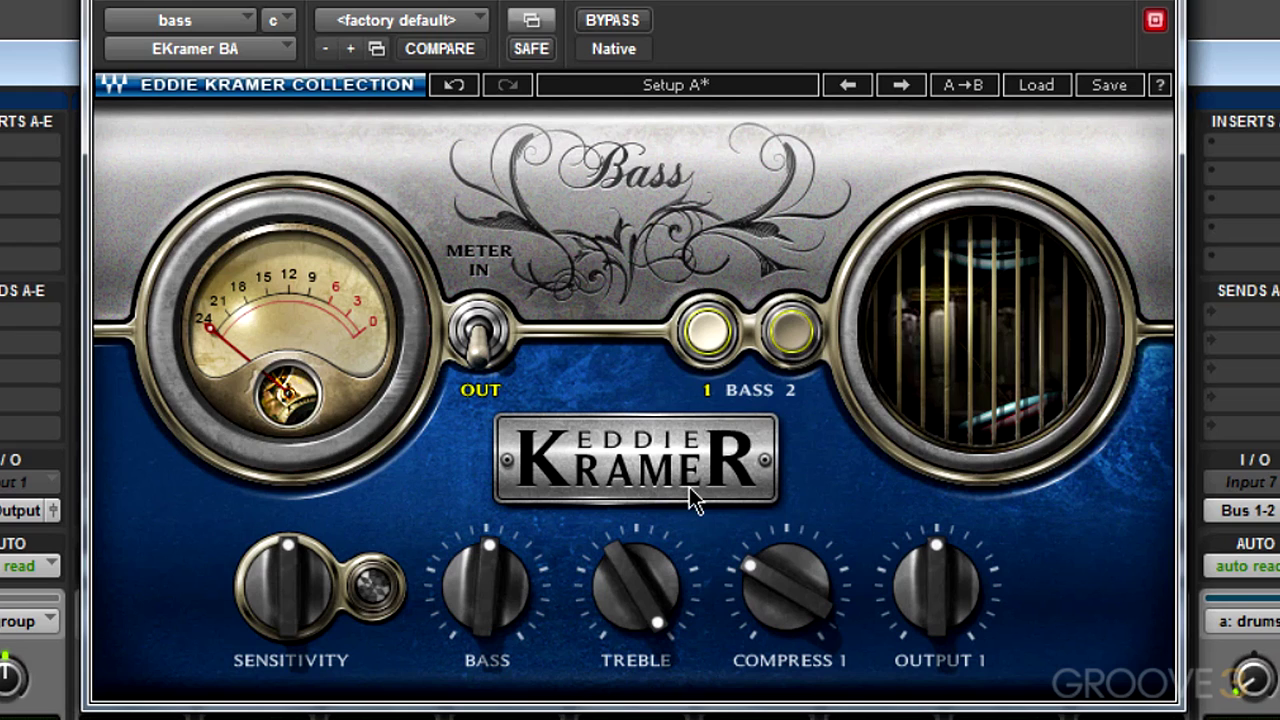
{"action": "left_click", "coordinate": [783, 340]}
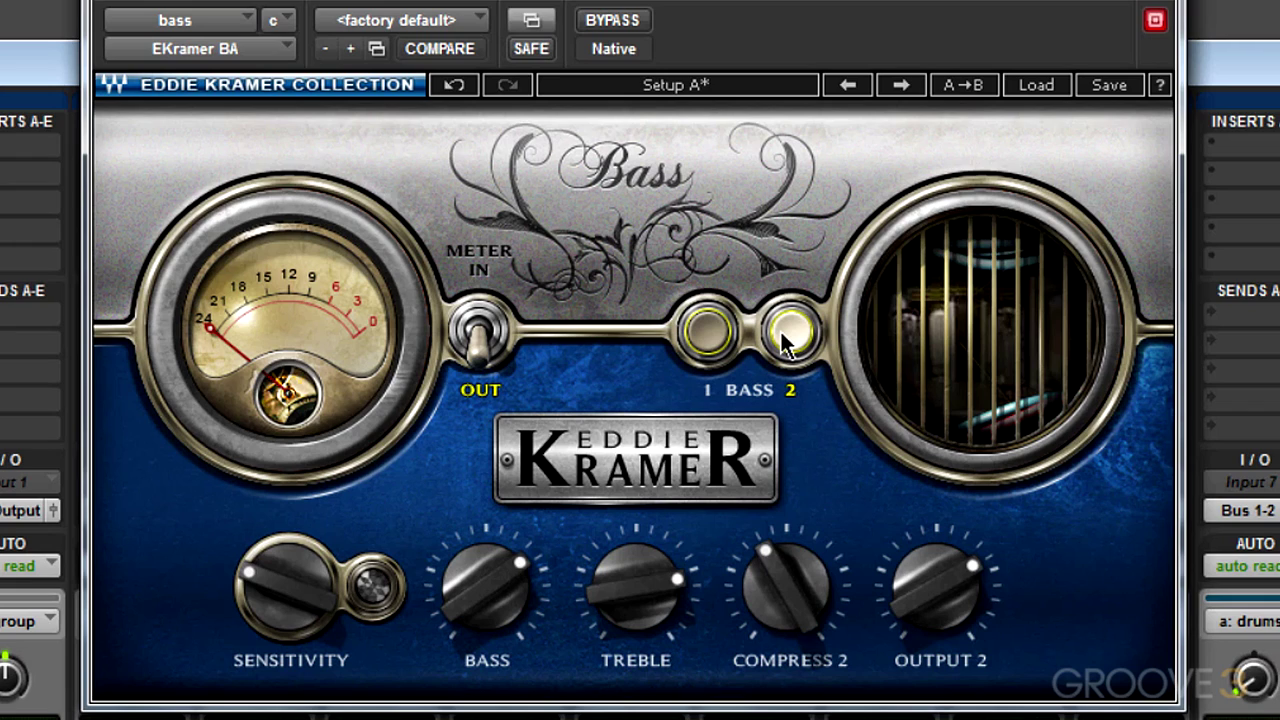
{"action": "left_click", "coordinate": [710, 336]}
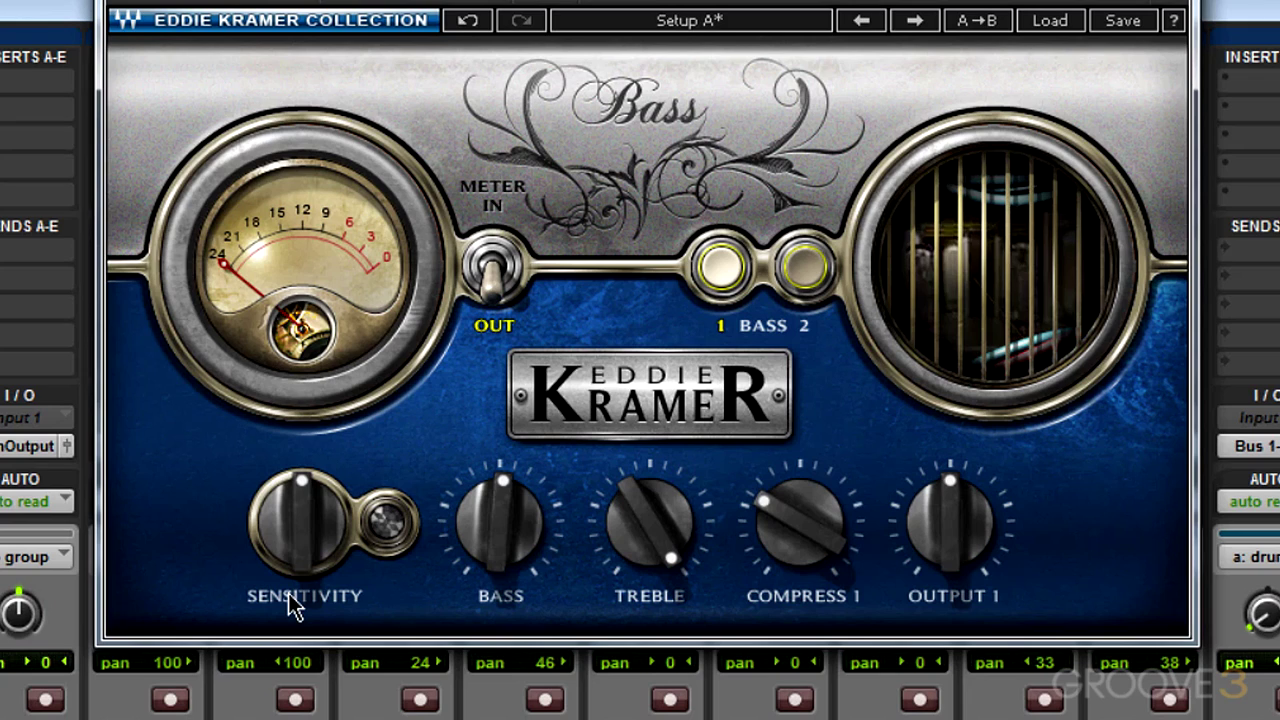
Raise Sensitivity to about 10.3 and turn the Bass knob up from 52.0 to 63.3.
{"action": "mouse_move", "coordinate": [303, 525]}
{"action": "mouse_move", "coordinate": [363, 548]}
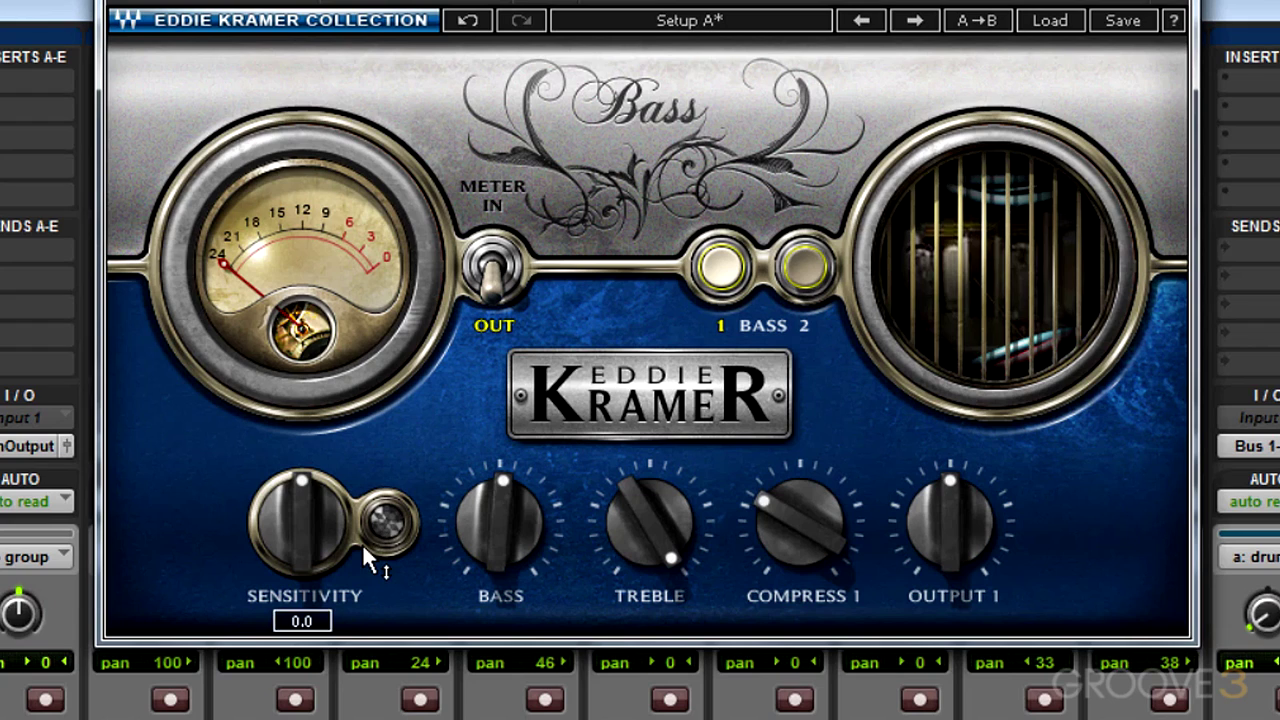
{"action": "mouse_move", "coordinate": [306, 555]}
{"action": "left_mouse_down"}
{"action": "mouse_move", "coordinate": [306, 480]}
{"action": "mouse_move", "coordinate": [315, 556]}
{"action": "left_mouse_up"}
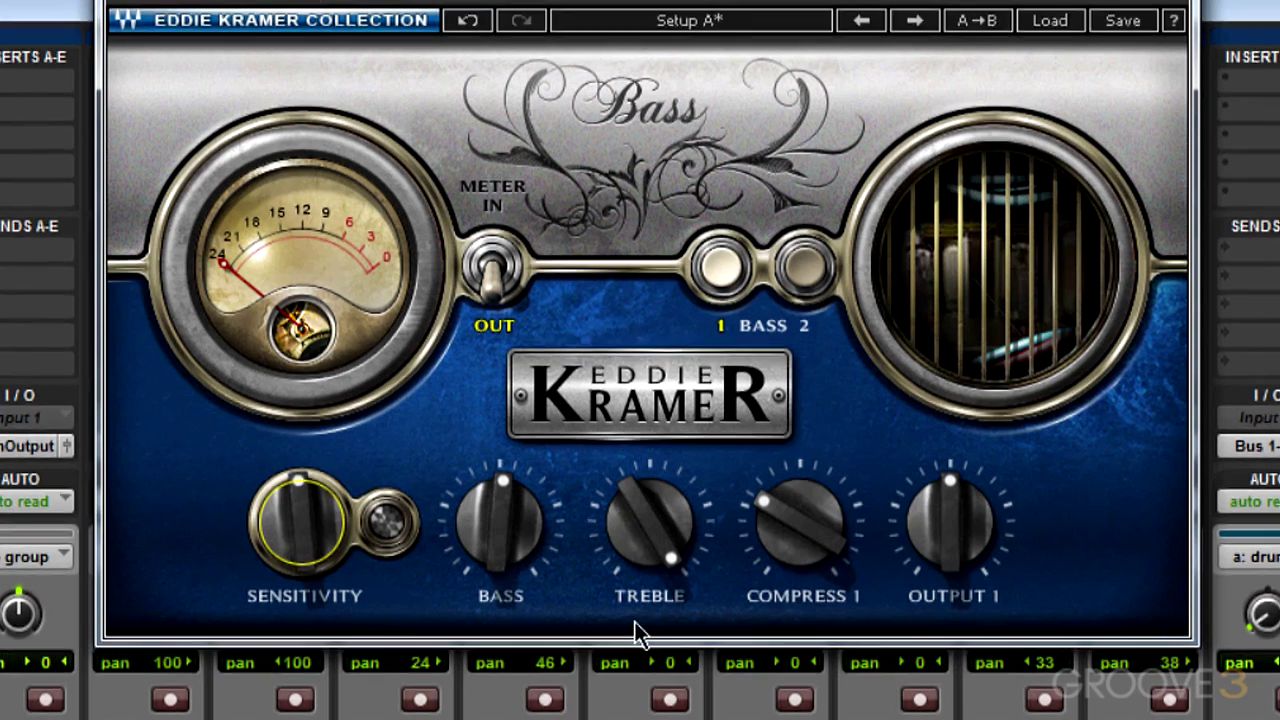
{"action": "mouse_move", "coordinate": [488, 555]}
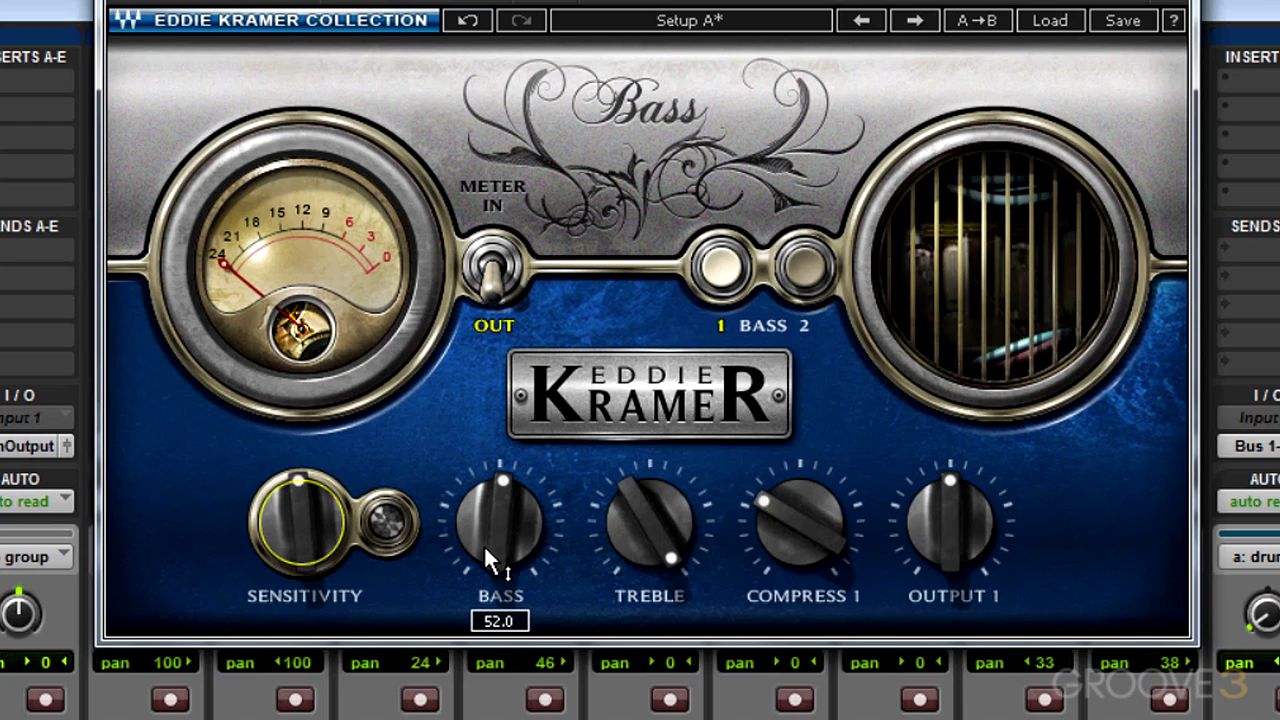
{"action": "left_click_drag", "start_coordinate": [485, 548], "coordinate": [485, 460]}
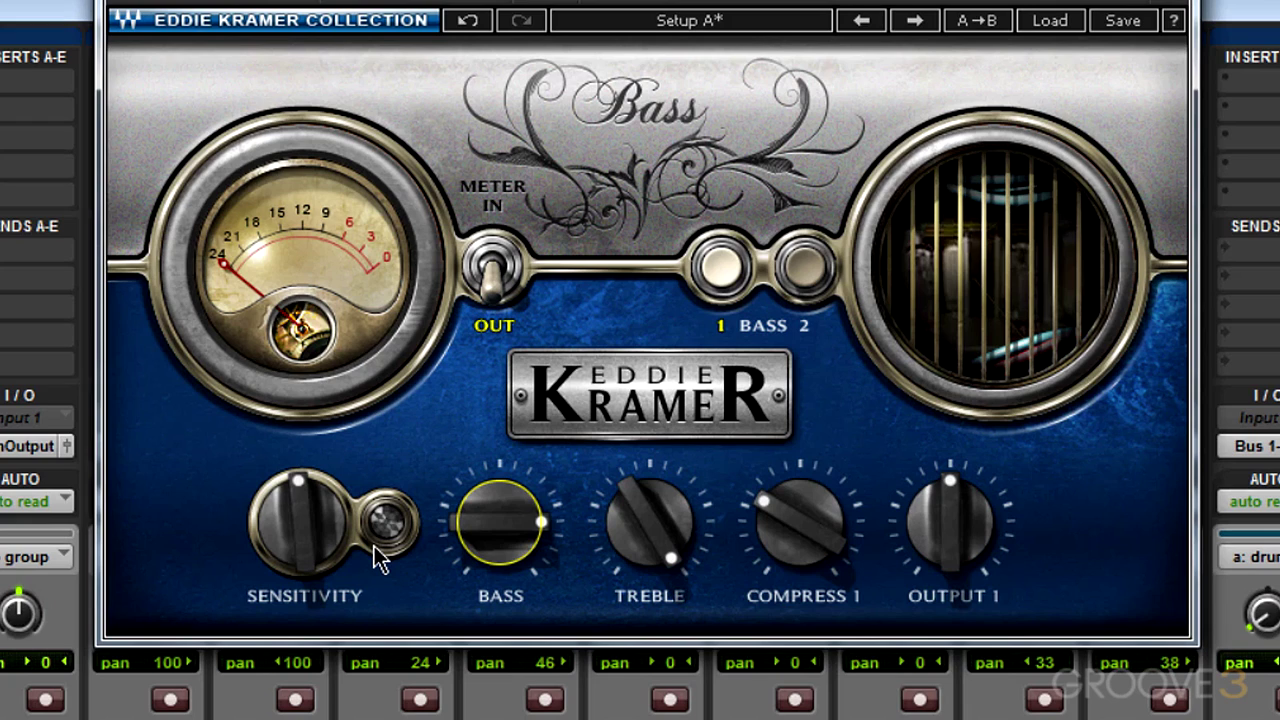
Lower Sensitivity to about -4.3, pull Treble down from Max, and raise Compress 1 from 30.0 to 63.9.
{"action": "mouse_move", "coordinate": [299, 529]}
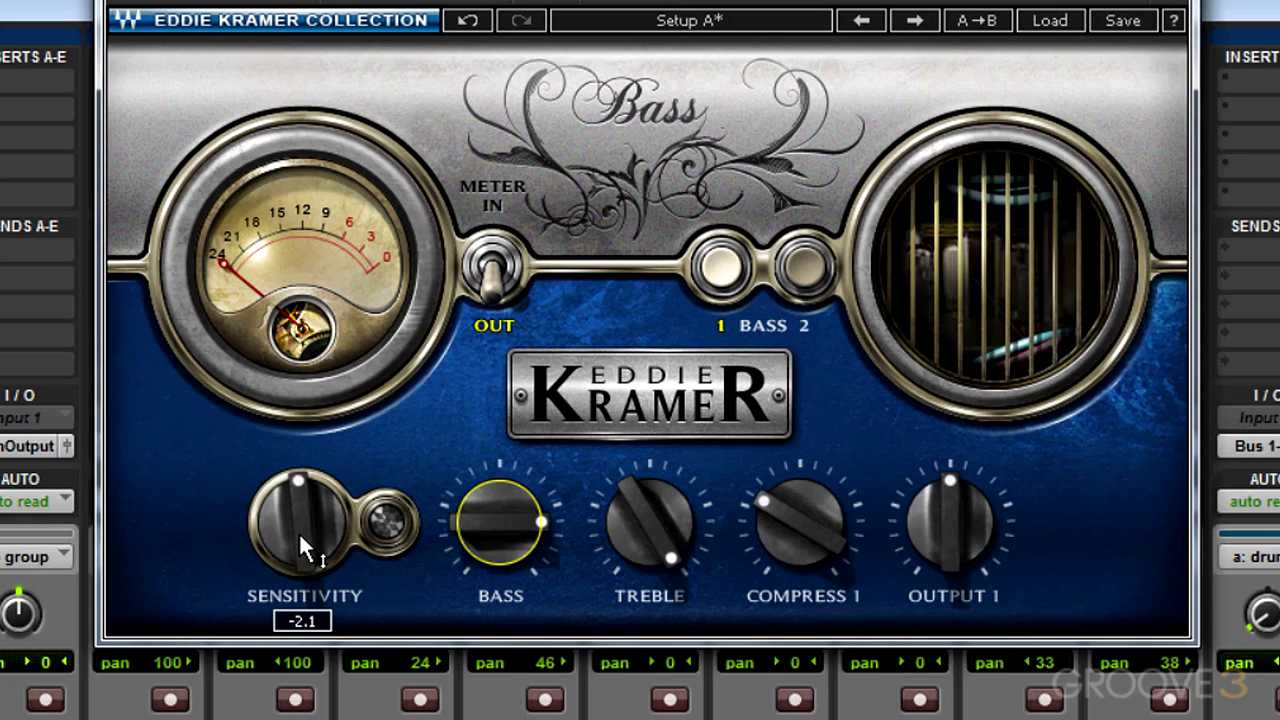
{"action": "left_click_drag", "start_coordinate": [299, 532], "coordinate": [299, 566]}
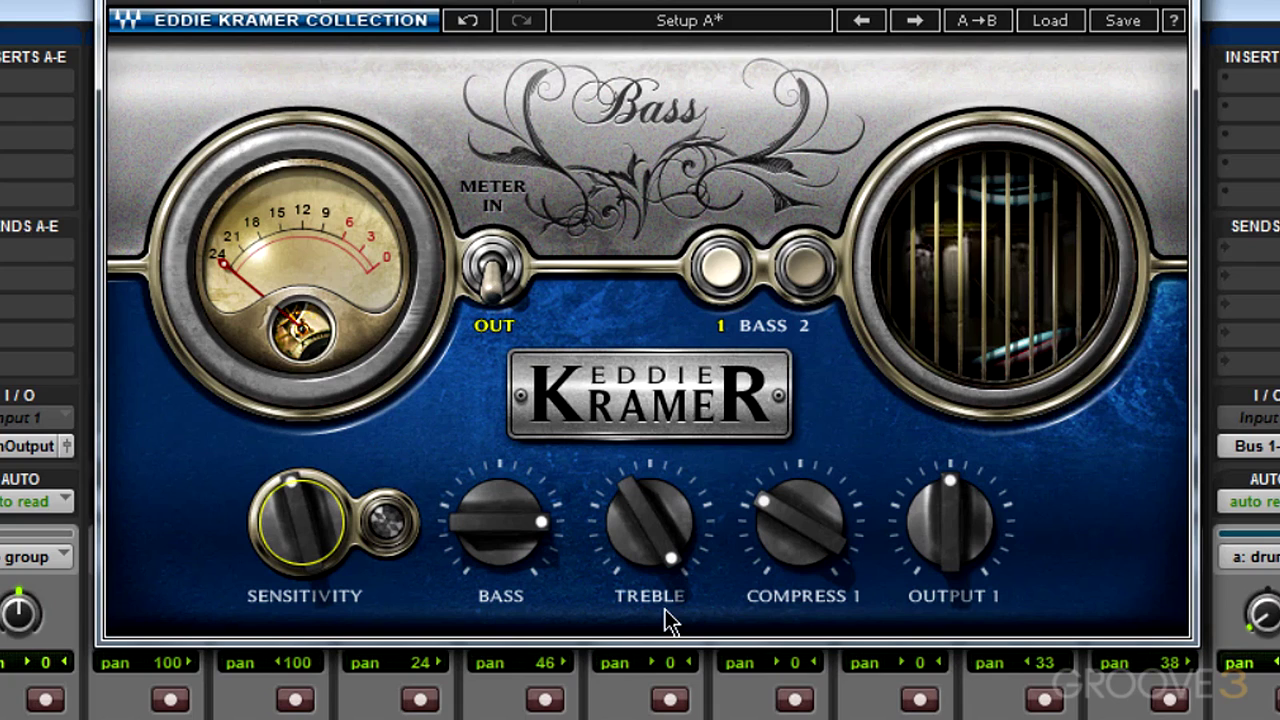
{"action": "mouse_move", "coordinate": [635, 558]}
{"action": "mouse_move", "coordinate": [631, 541]}
{"action": "left_mouse_down"}
{"action": "mouse_move", "coordinate": [631, 666]}
{"action": "mouse_move", "coordinate": [616, 536]}
{"action": "left_mouse_up"}
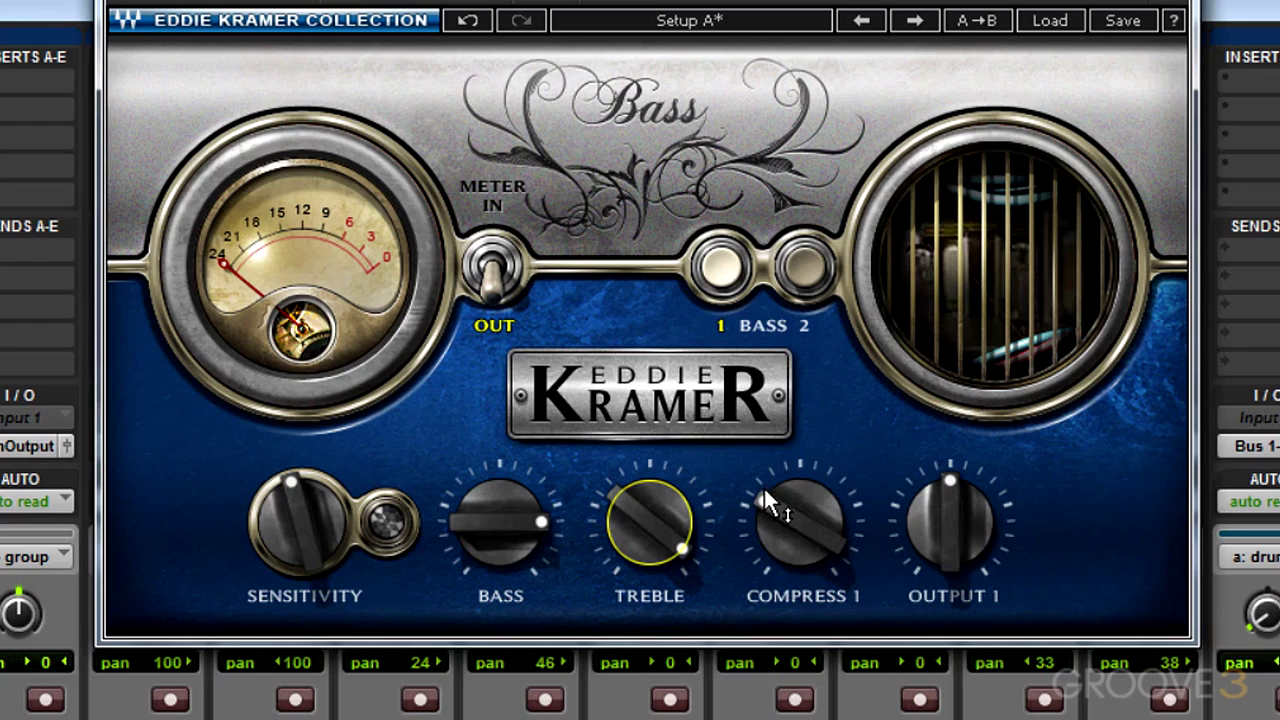
{"action": "mouse_move", "coordinate": [767, 503]}
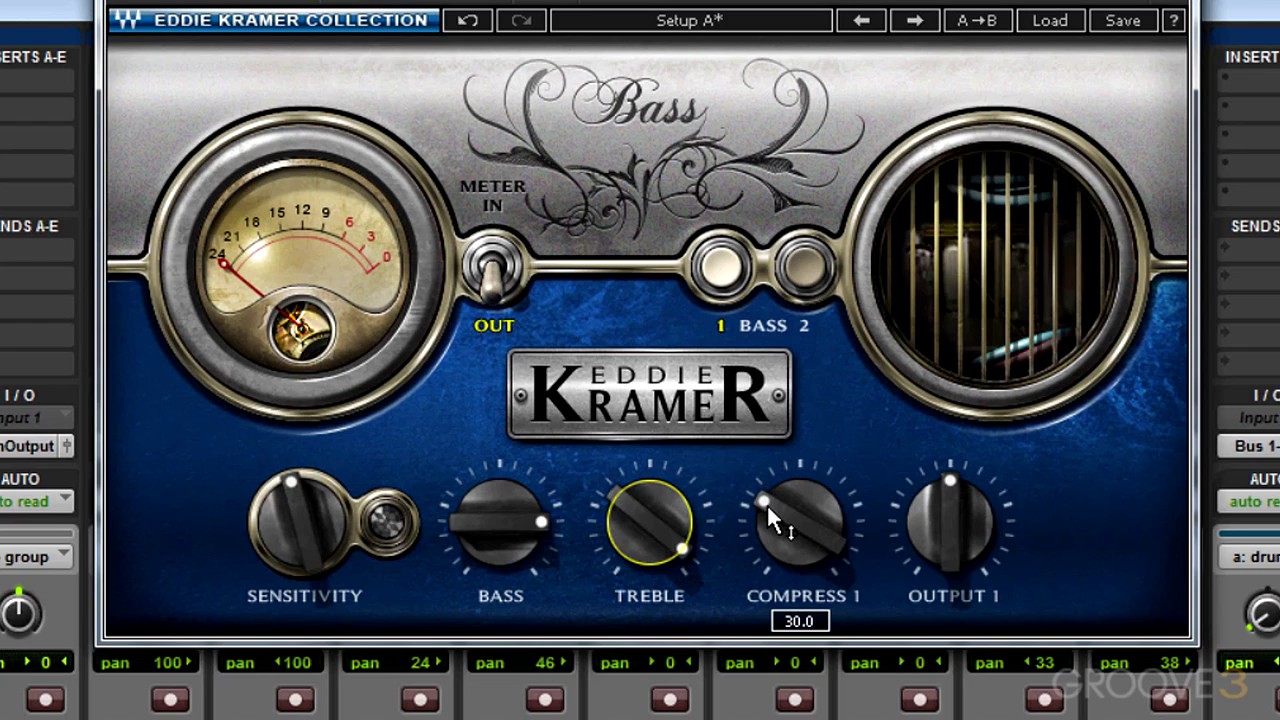
{"action": "left_click_drag", "start_coordinate": [770, 505], "coordinate": [770, 428]}
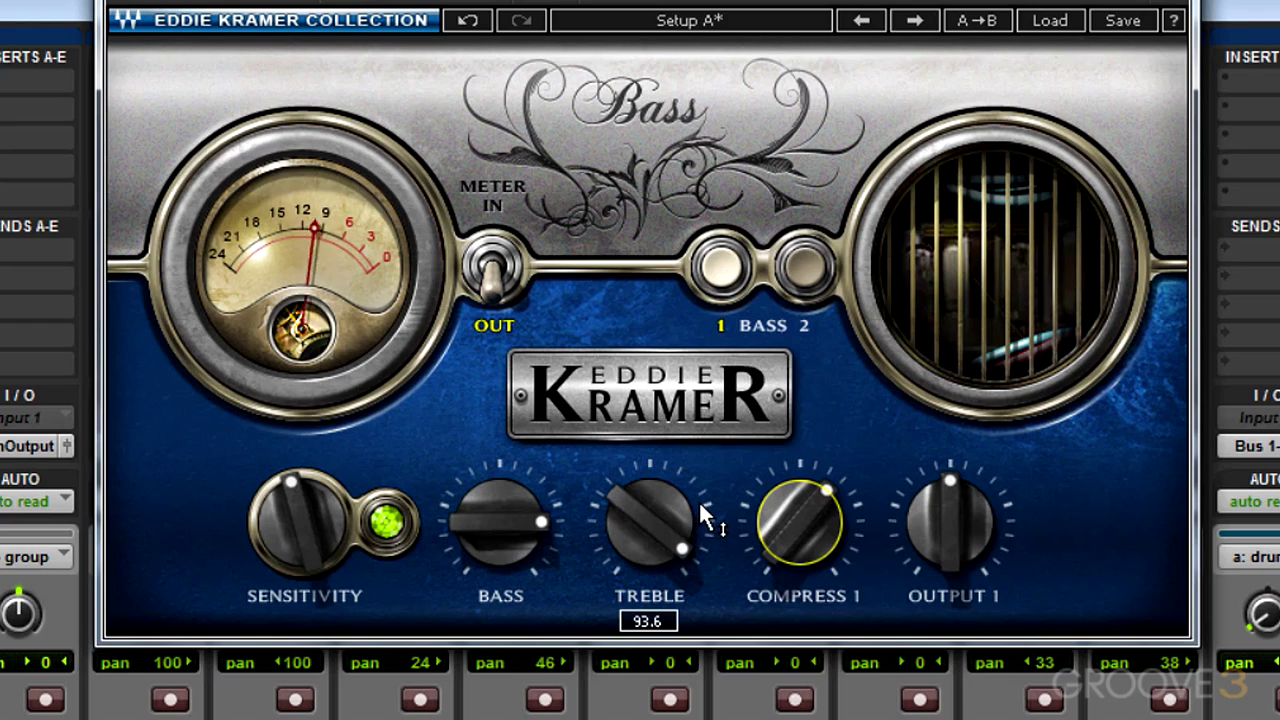
{"action": "mouse_move", "coordinate": [808, 545]}
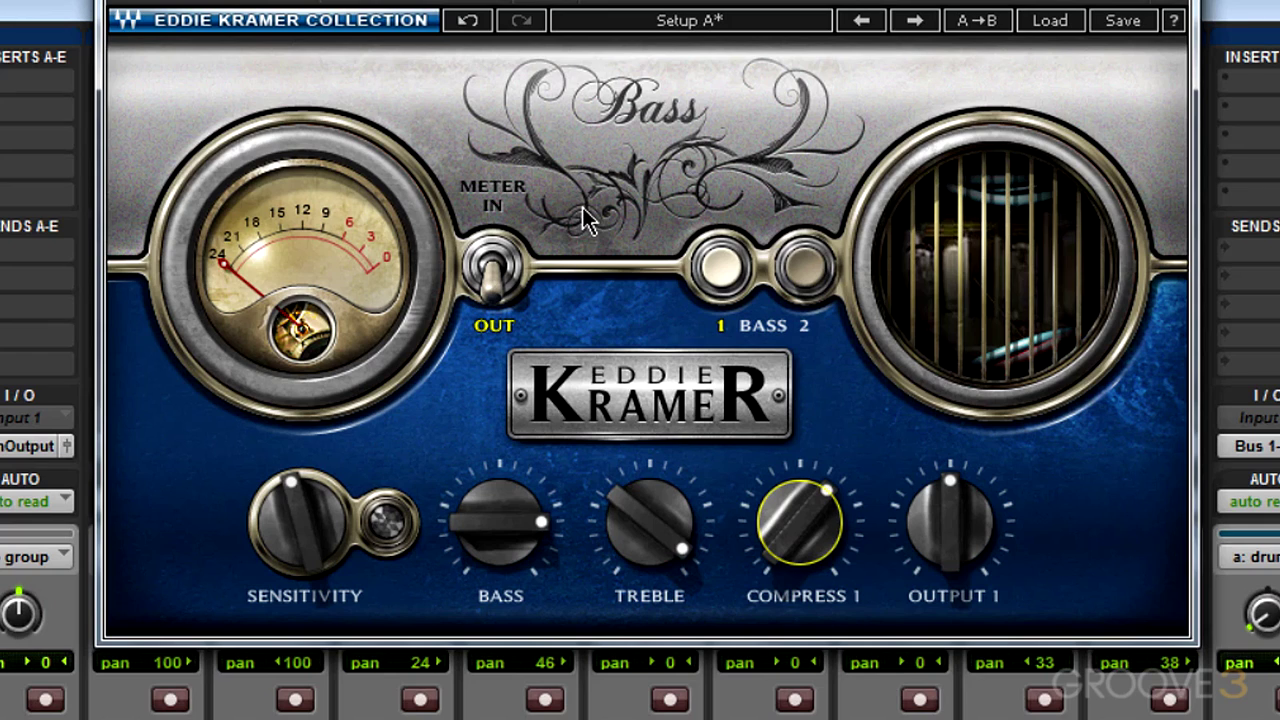
Trim Output 1 down to about -3.8 and set the meter to read IN.
{"action": "left_click", "coordinate": [506, 268]}
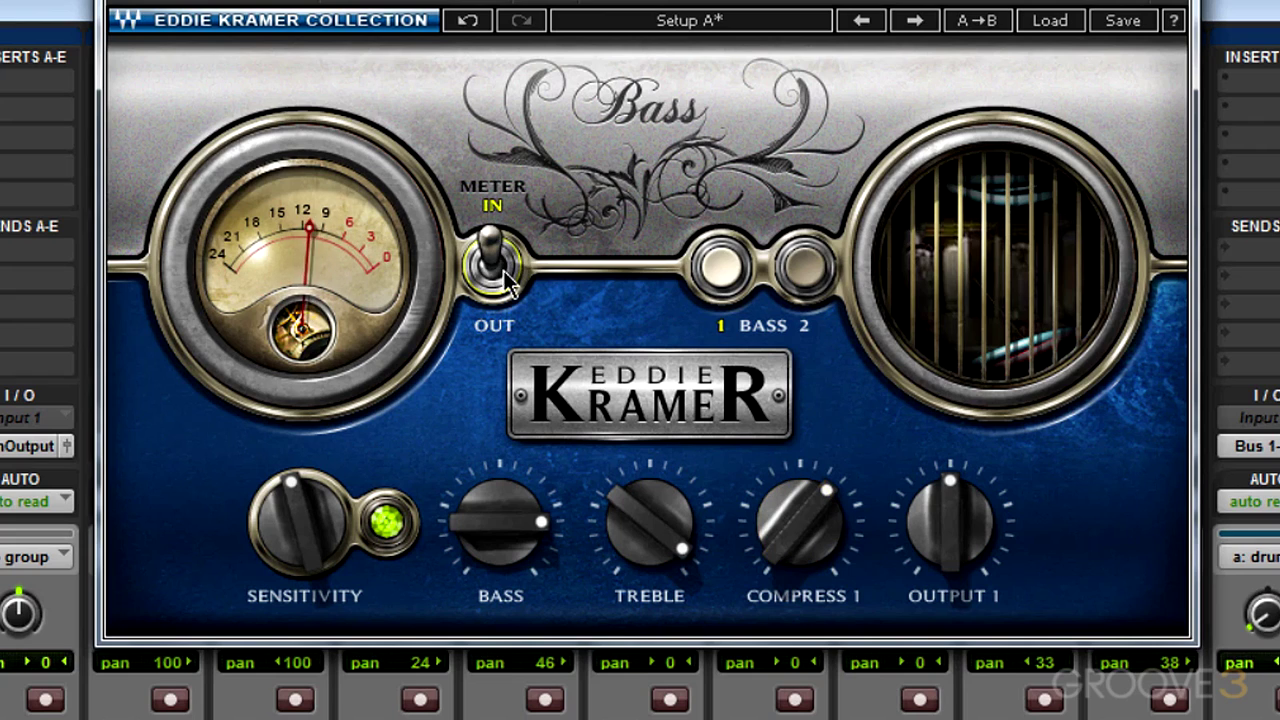
{"action": "left_click", "coordinate": [500, 287]}
{"action": "left_click_drag", "start_coordinate": [921, 524], "coordinate": [921, 580]}
{"action": "left_click", "coordinate": [492, 260]}
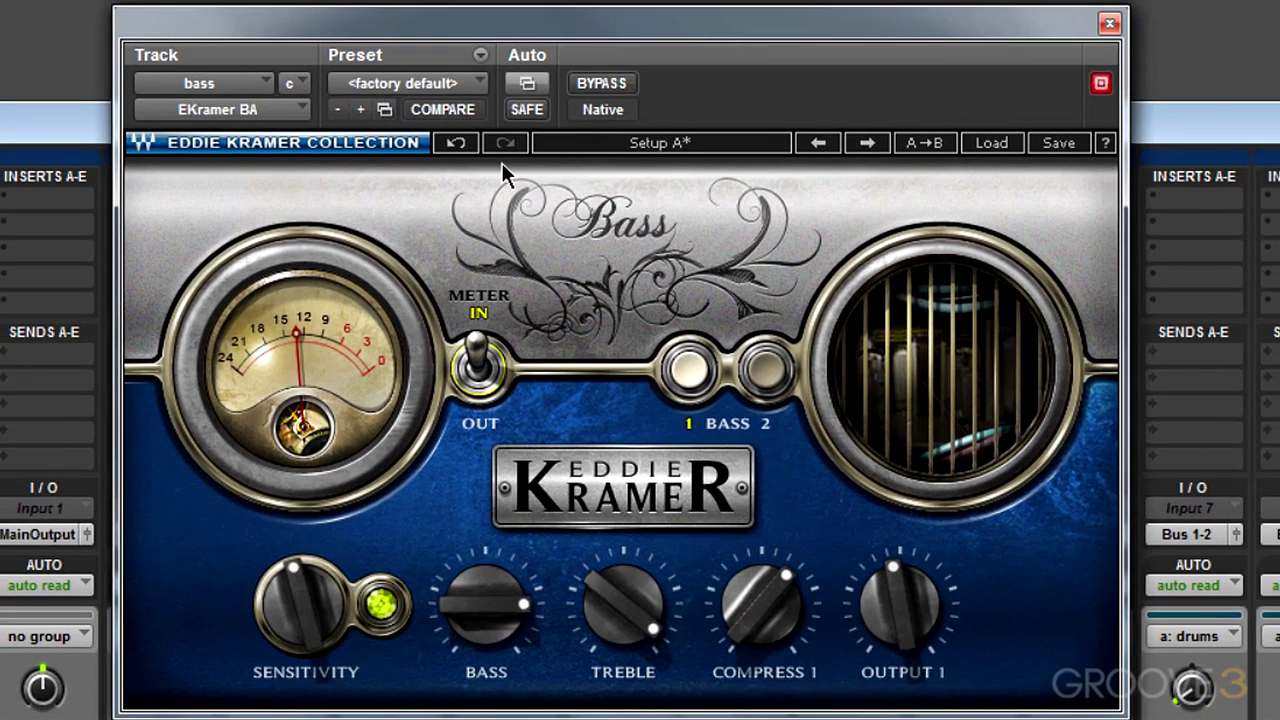
A/B the bass with the plugin bypassed and active, switching the meter to OUT.
{"action": "left_click", "coordinate": [603, 79]}
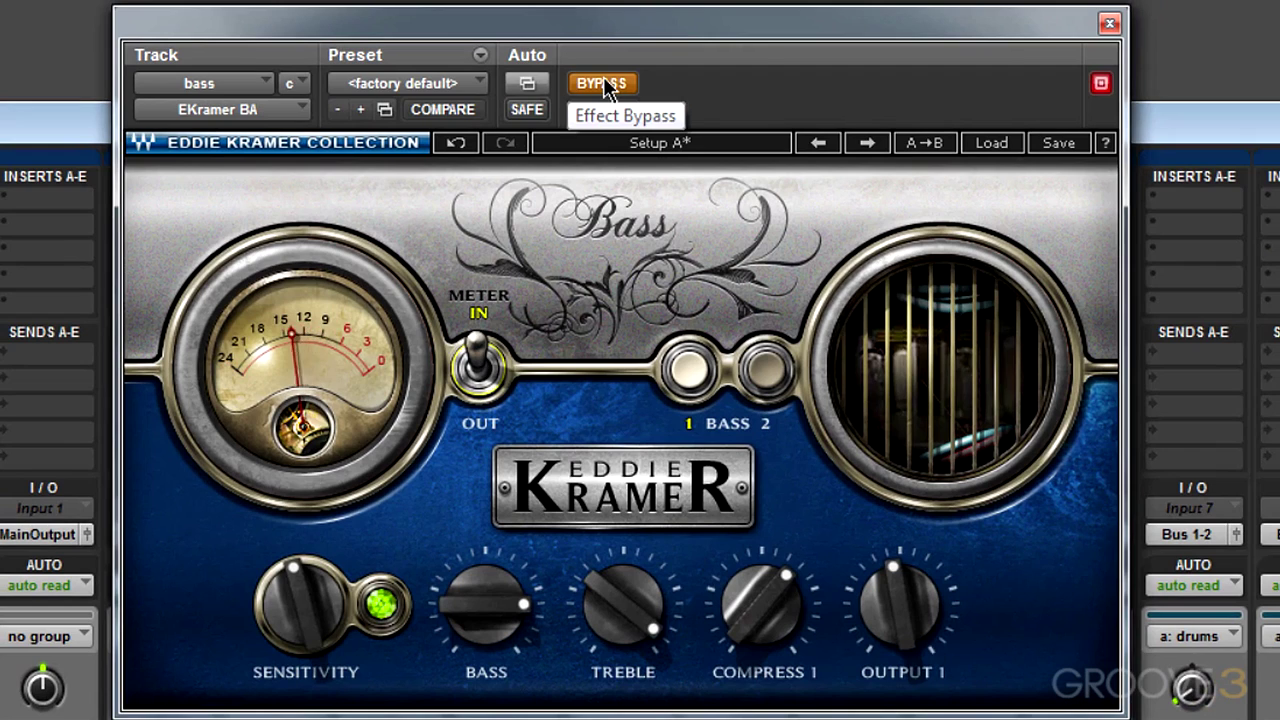
{"action": "left_click", "coordinate": [603, 79]}
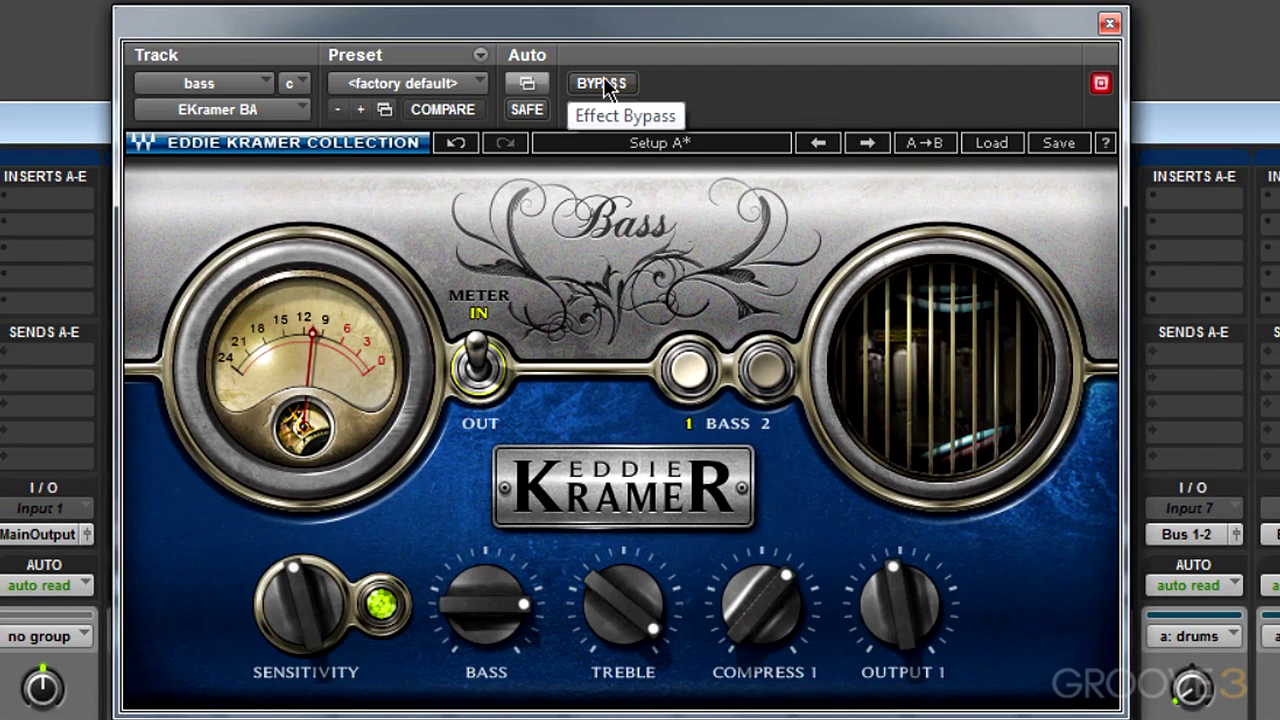
{"action": "left_click", "coordinate": [478, 366]}
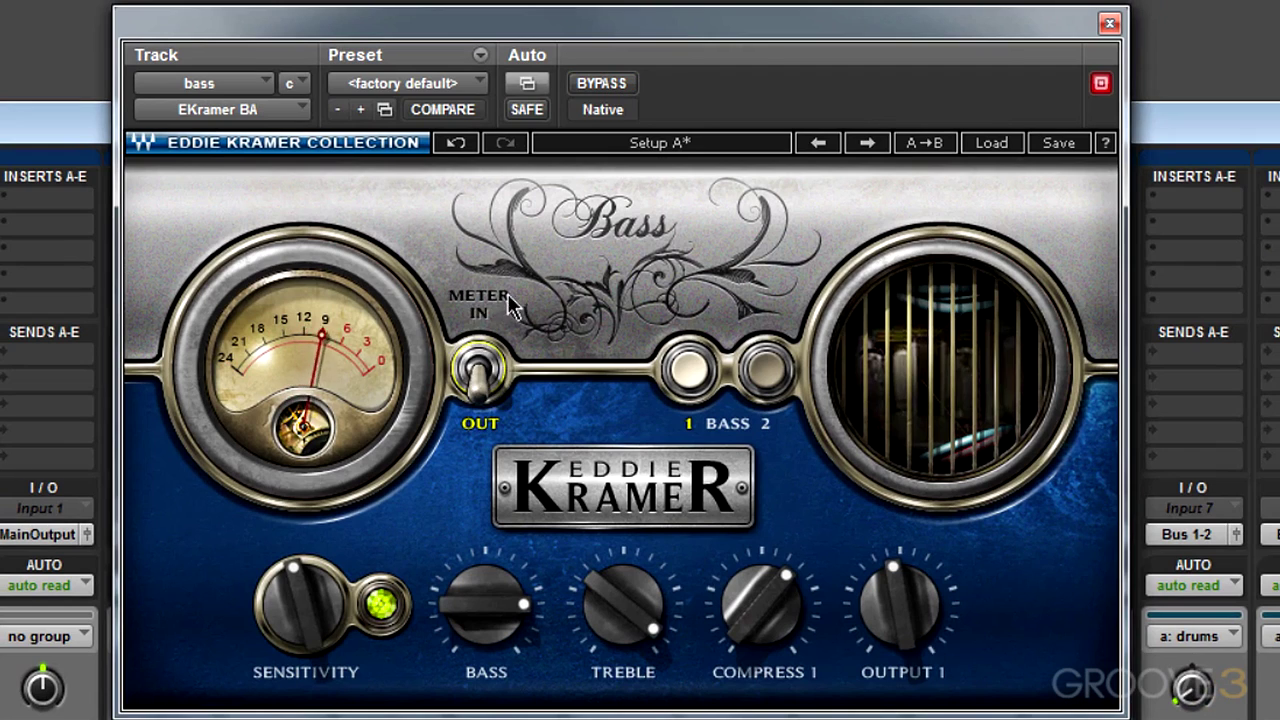
{"action": "left_click", "coordinate": [610, 85]}
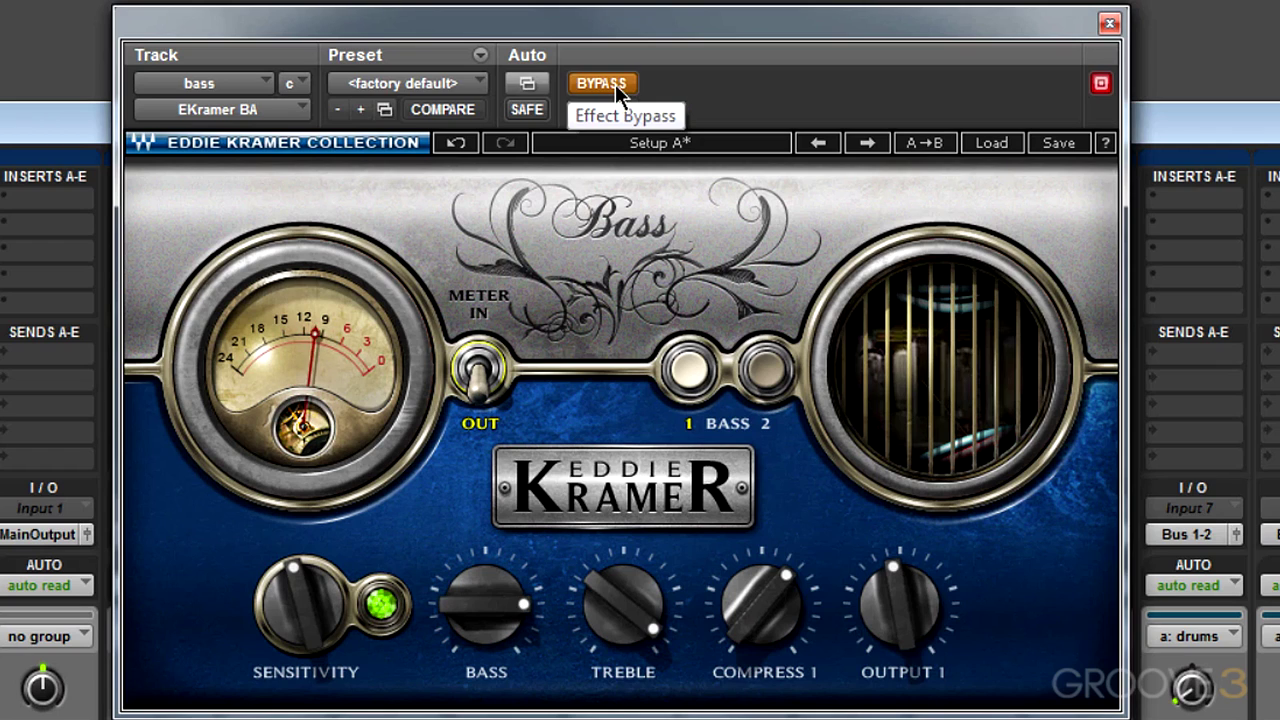
{"action": "left_click", "coordinate": [615, 86]}
Lower Output 1 to about -7.2 and compare it once more against the bypassed bass.
{"action": "left_click_drag", "start_coordinate": [880, 600], "coordinate": [880, 620]}
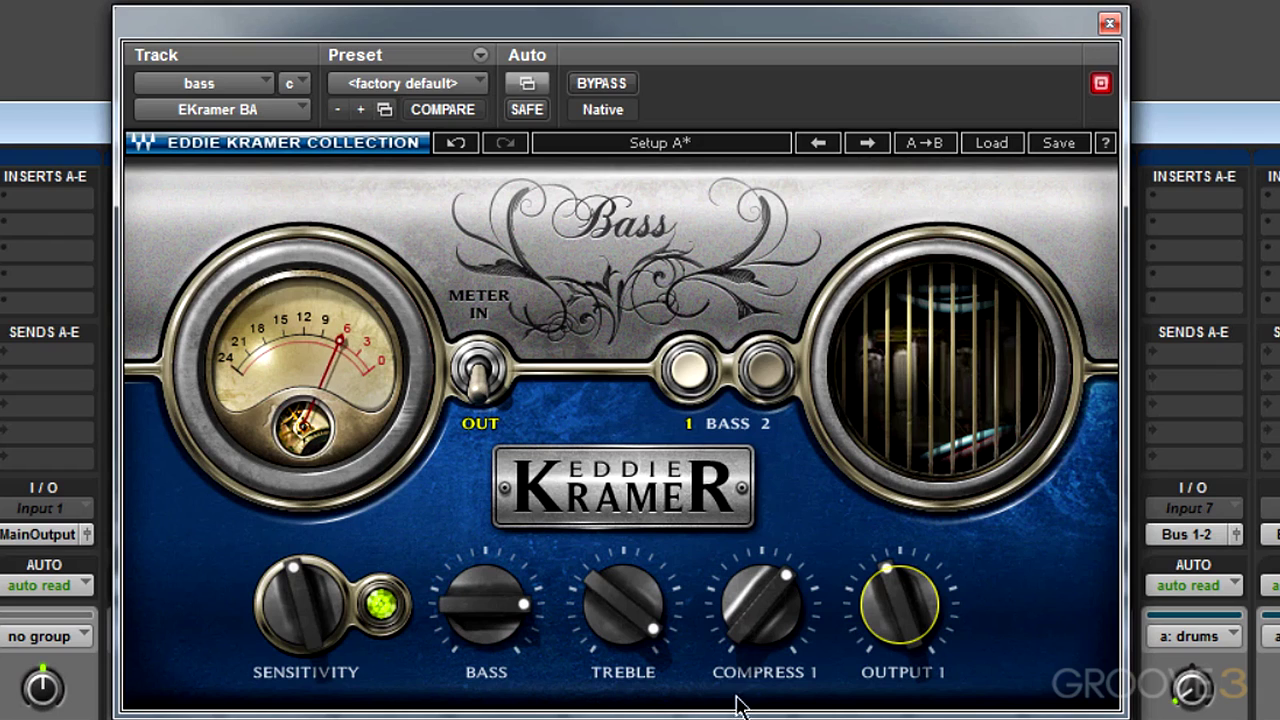
{"action": "left_click_drag", "start_coordinate": [872, 615], "coordinate": [872, 626]}
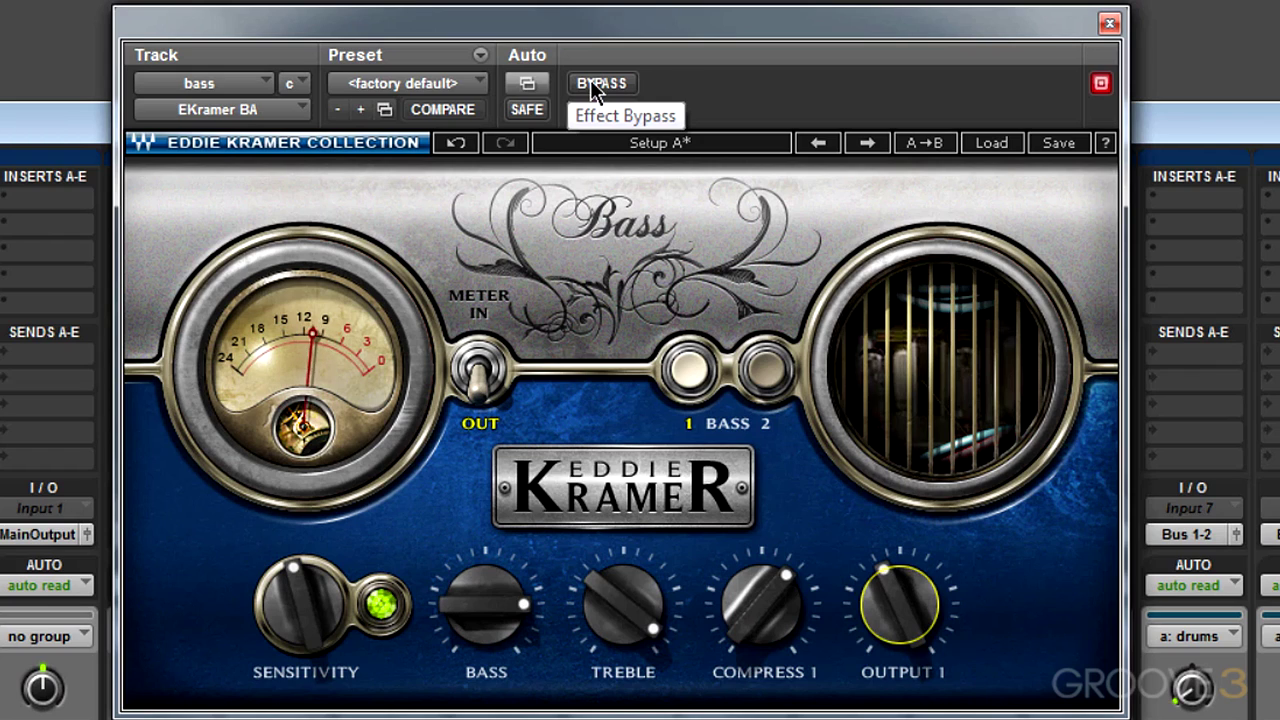
{"action": "left_click", "coordinate": [590, 83]}
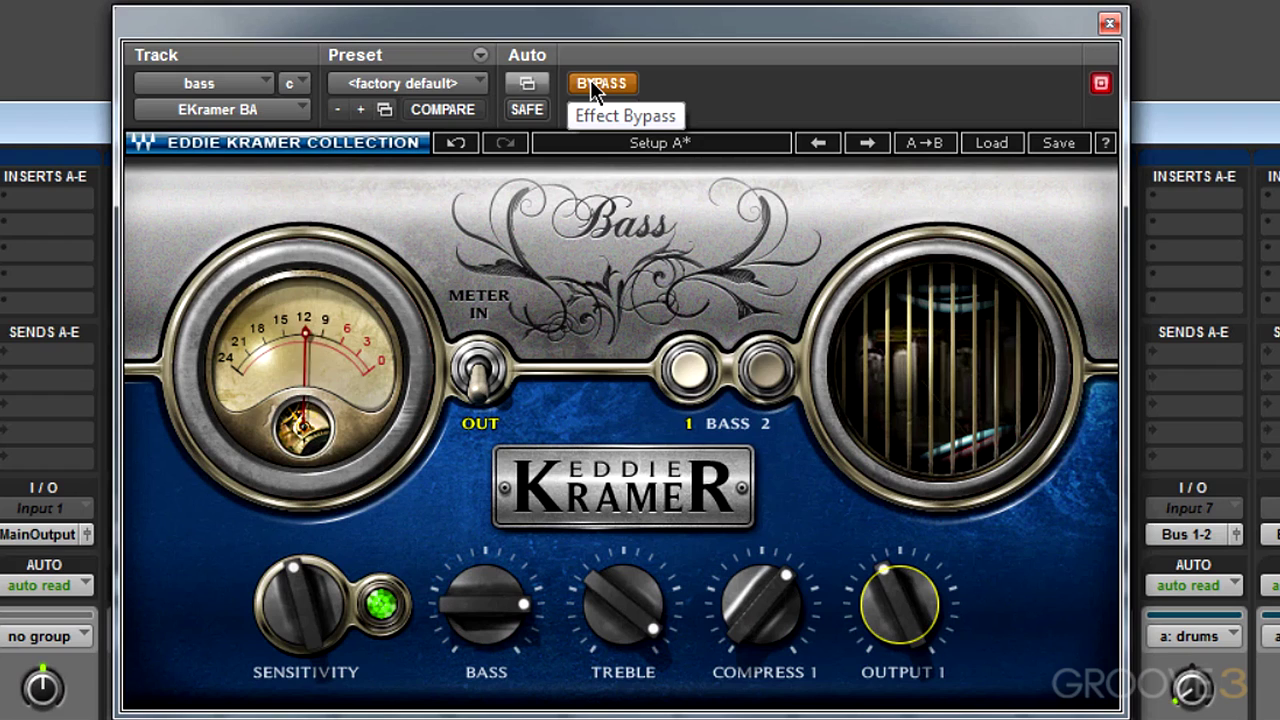
{"action": "left_click", "coordinate": [590, 83]}
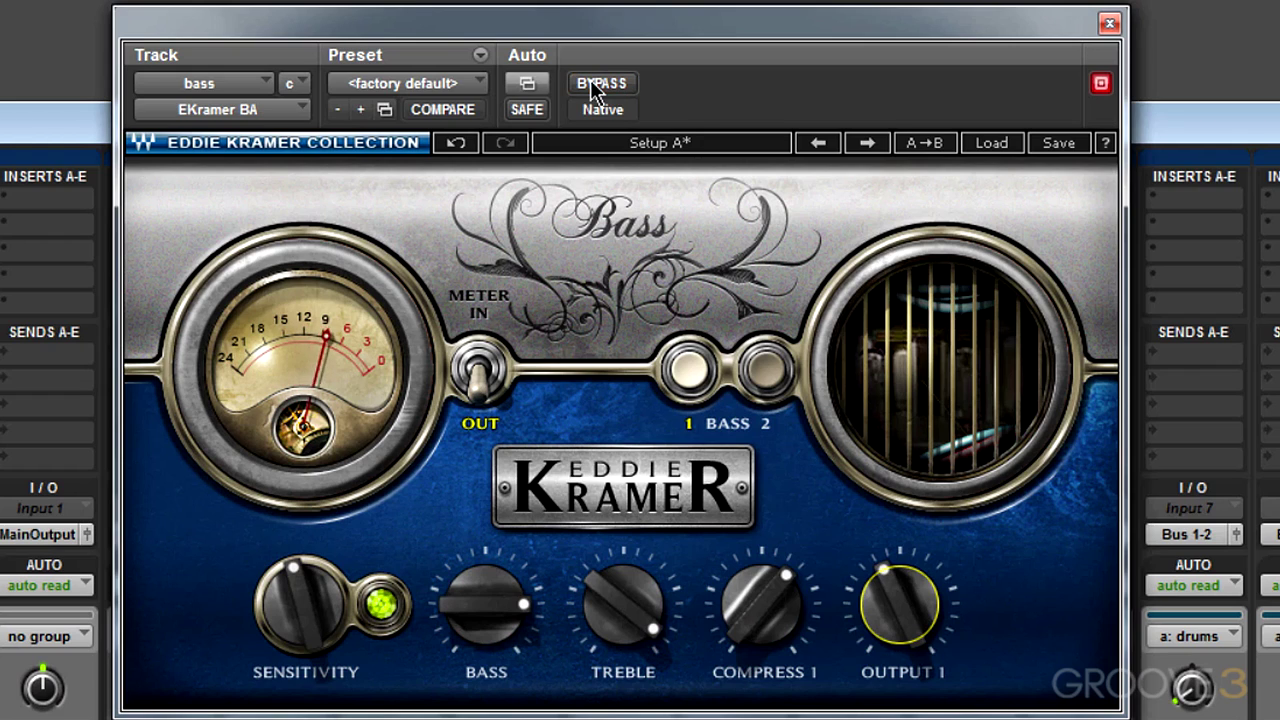